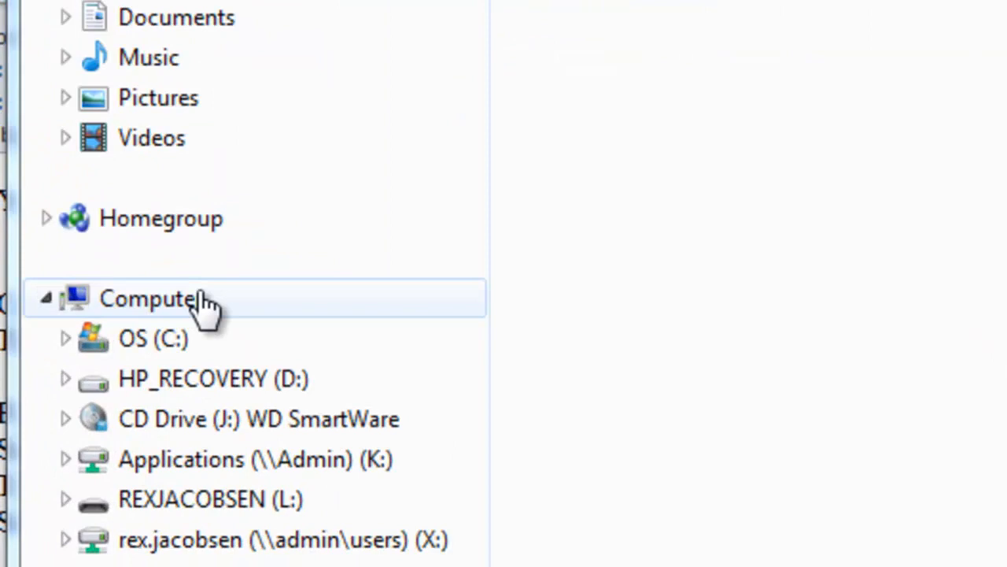
Browse from Computer into flash drive L:, the QuickBooks files folder, then Backup Copies.
{"action": "left_click", "coordinate": [64, 458]}
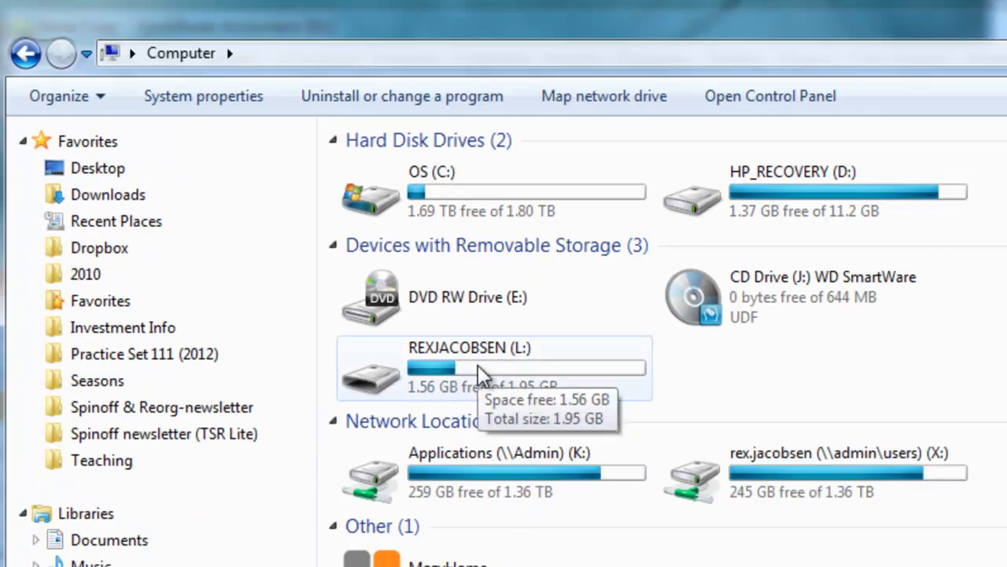
{"action": "double_click", "coordinate": [477, 366]}
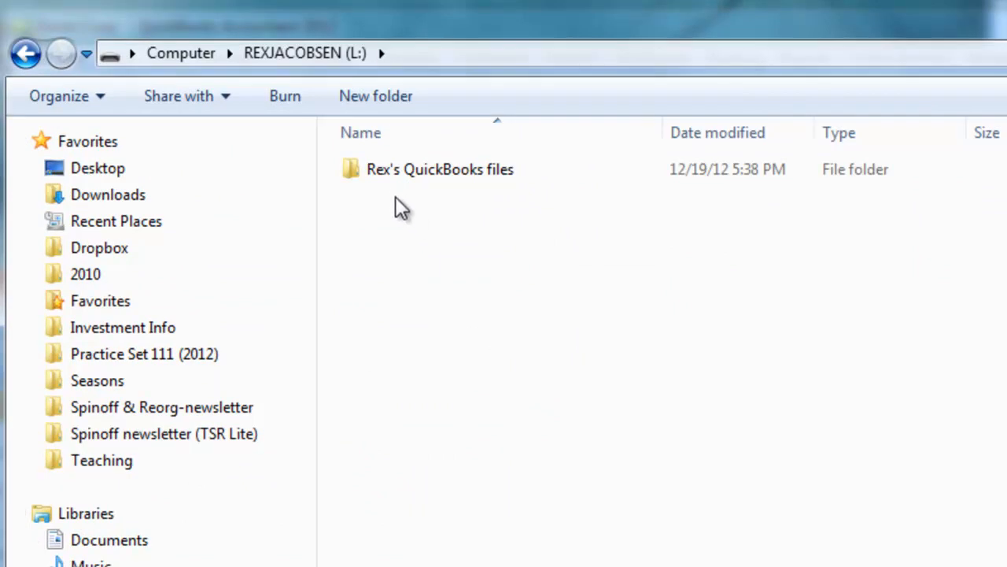
{"action": "double_click", "coordinate": [444, 171]}
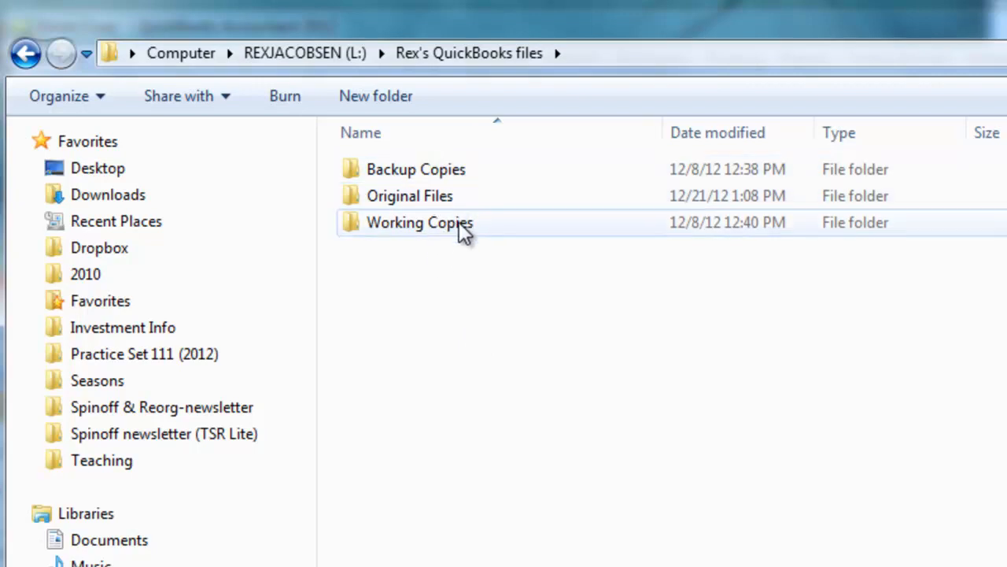
{"action": "double_click", "coordinate": [456, 170]}
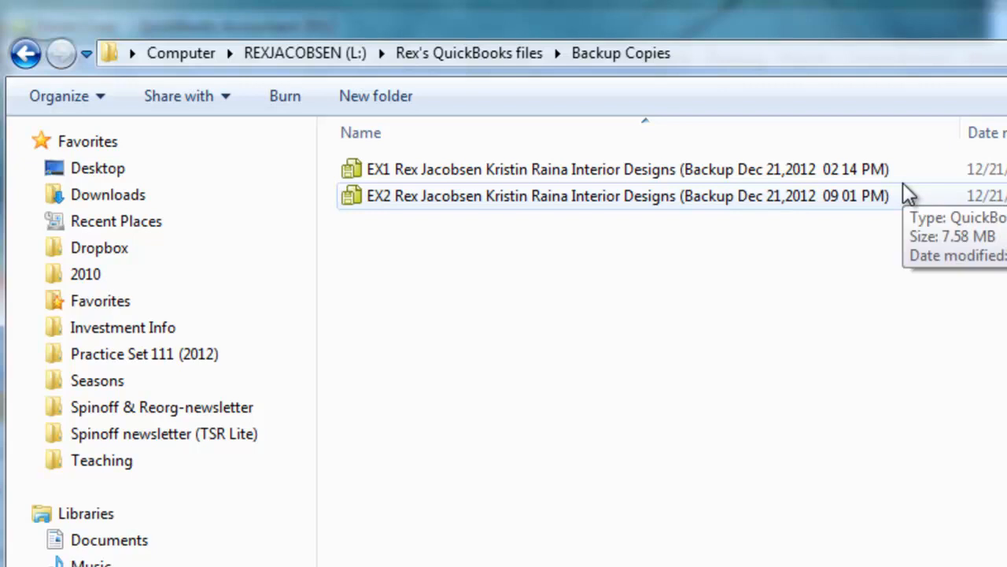
In Folder Options, stop hiding extensions for known file types so .QBB shows.
{"action": "left_click", "coordinate": [70, 104]}
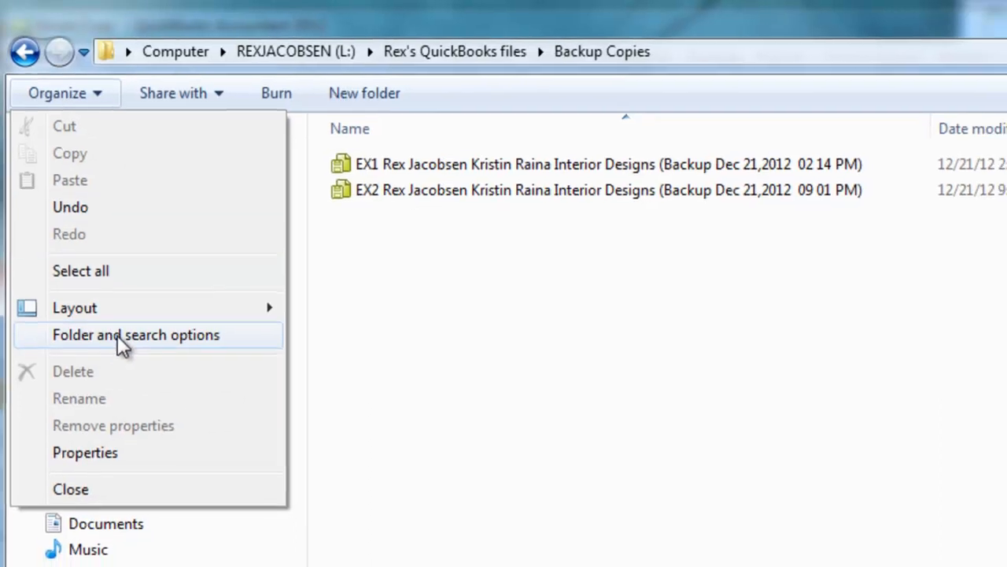
{"action": "left_click", "coordinate": [118, 346]}
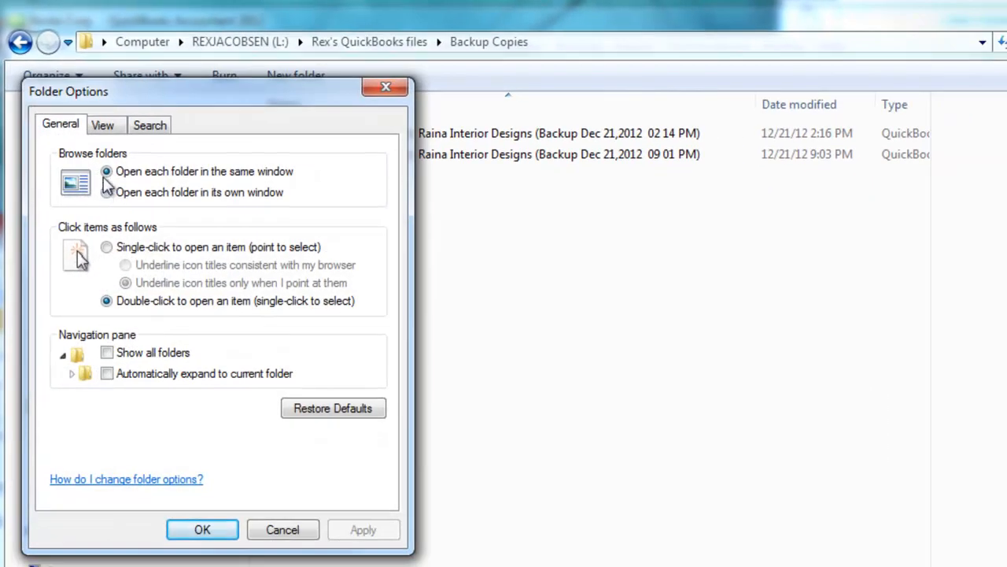
{"action": "left_click", "coordinate": [105, 128]}
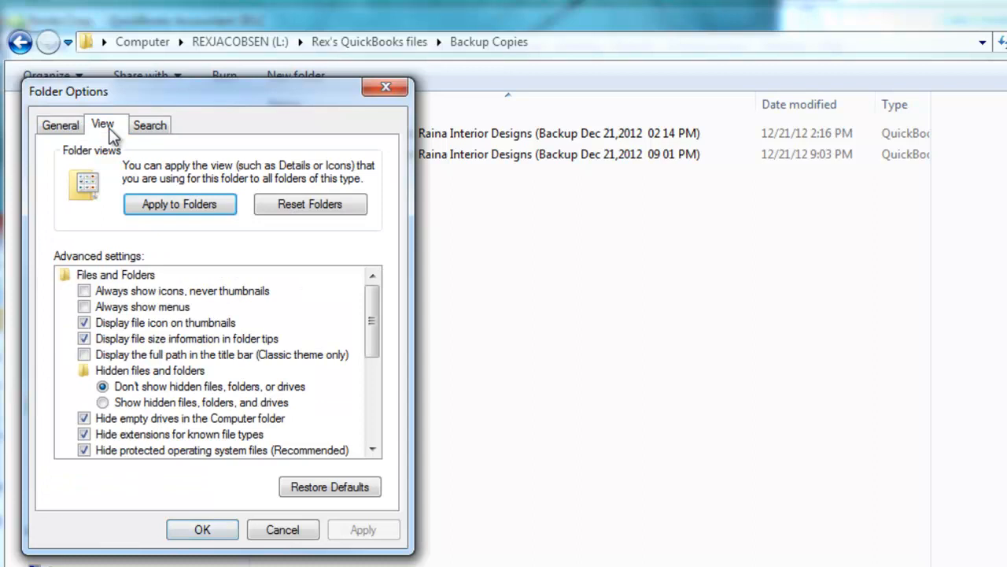
{"action": "left_click", "coordinate": [84, 435]}
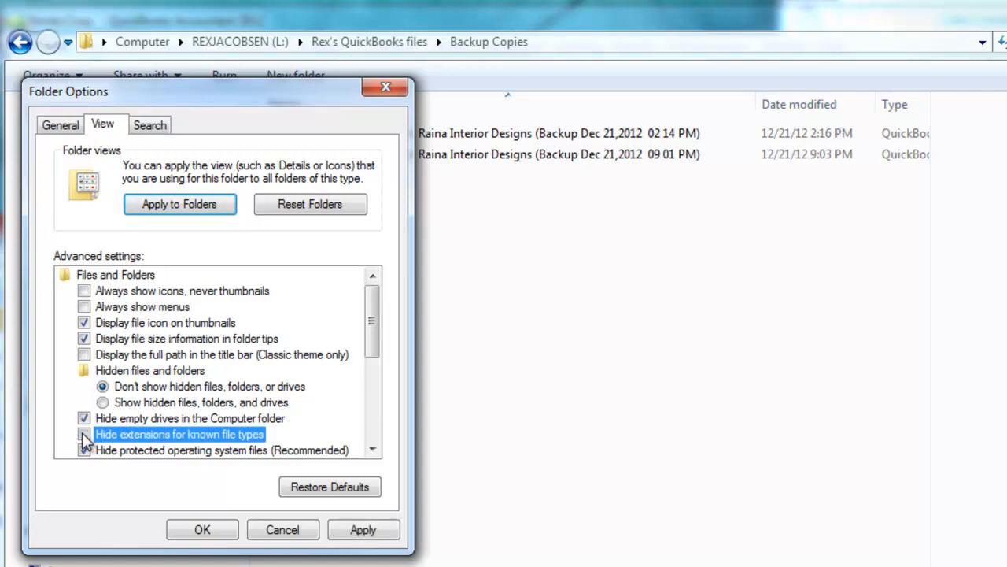
{"action": "left_click", "coordinate": [203, 530]}
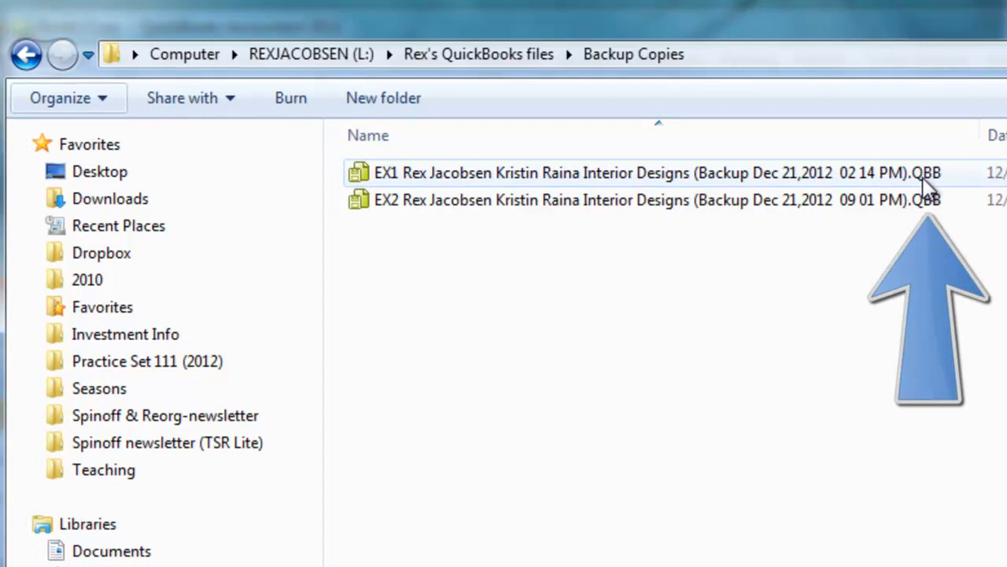
Return to the L: drive root and reopen the QuickBooks files folder.
{"action": "left_click", "coordinate": [311, 55]}
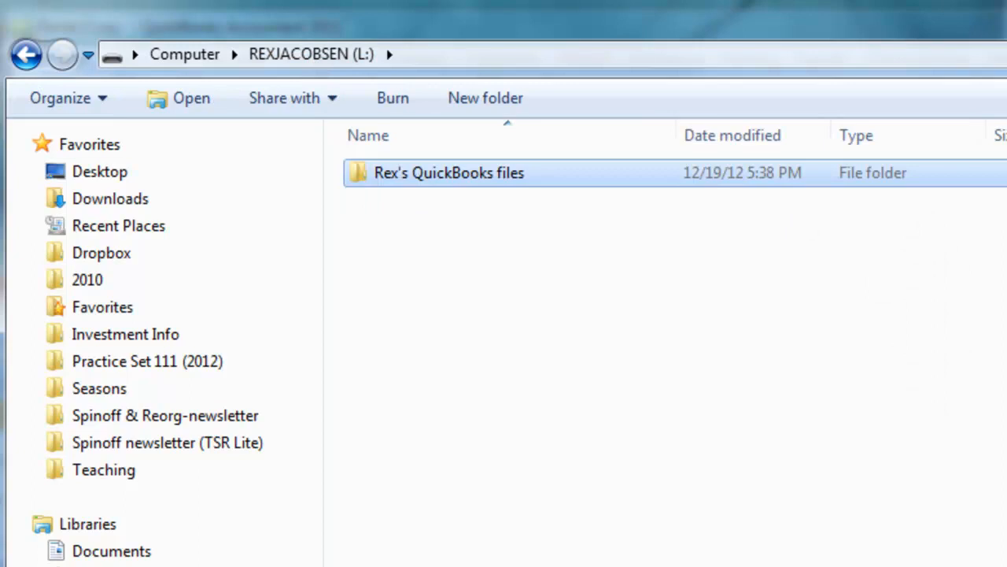
{"action": "double_click", "coordinate": [429, 170]}
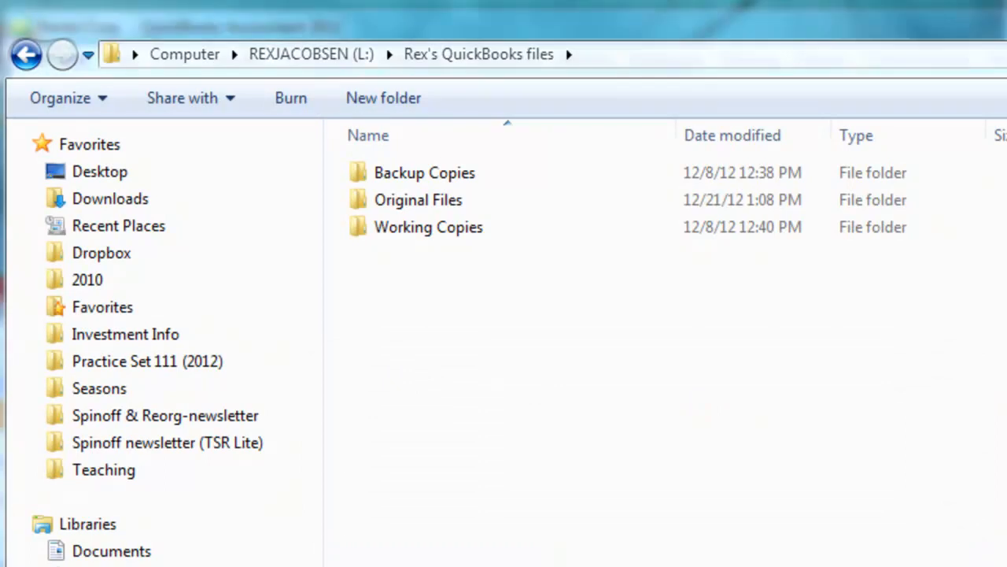
{"action": "double_click", "coordinate": [433, 202]}
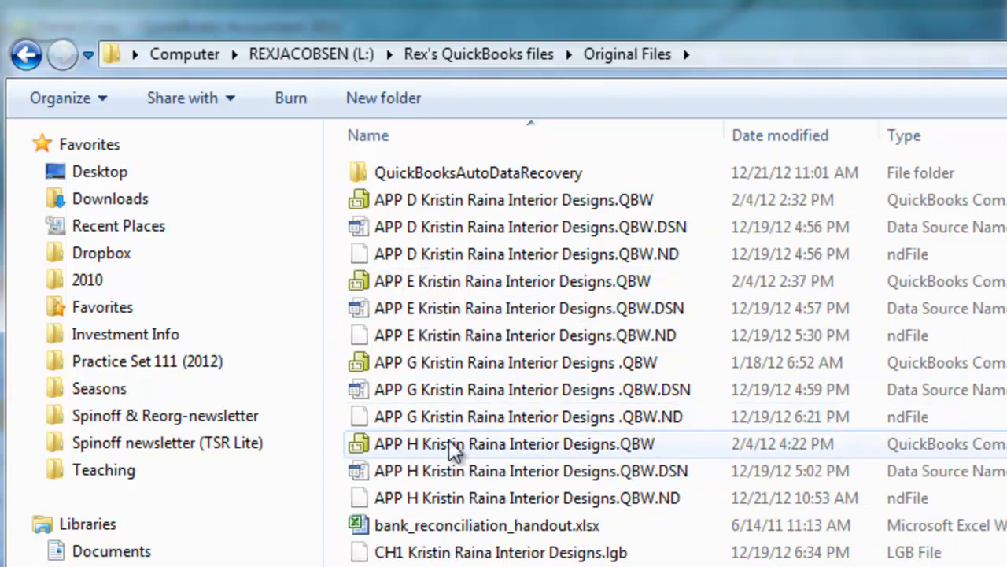
{"action": "mouse_move", "coordinate": [453, 447]}
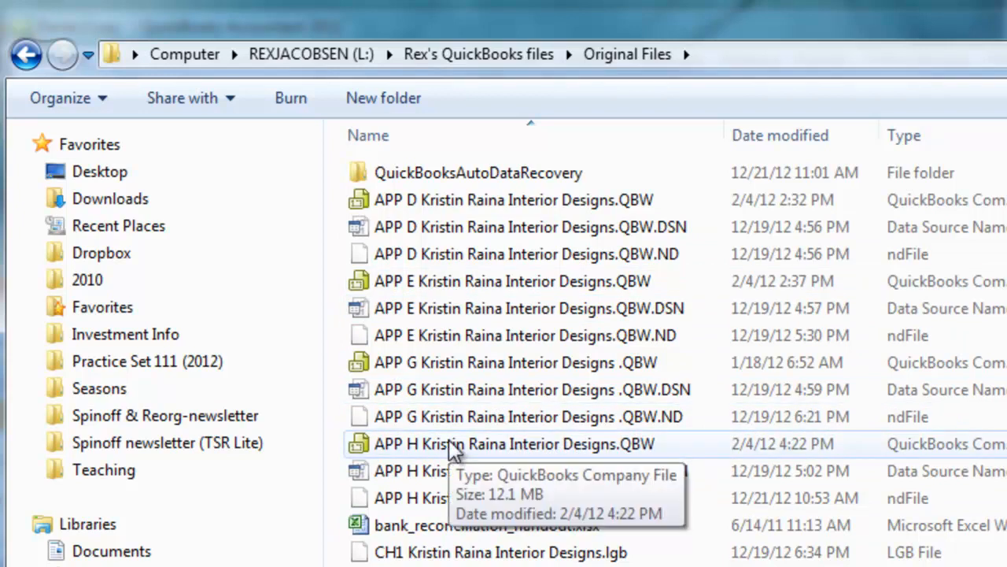
{"action": "left_click", "coordinate": [495, 54]}
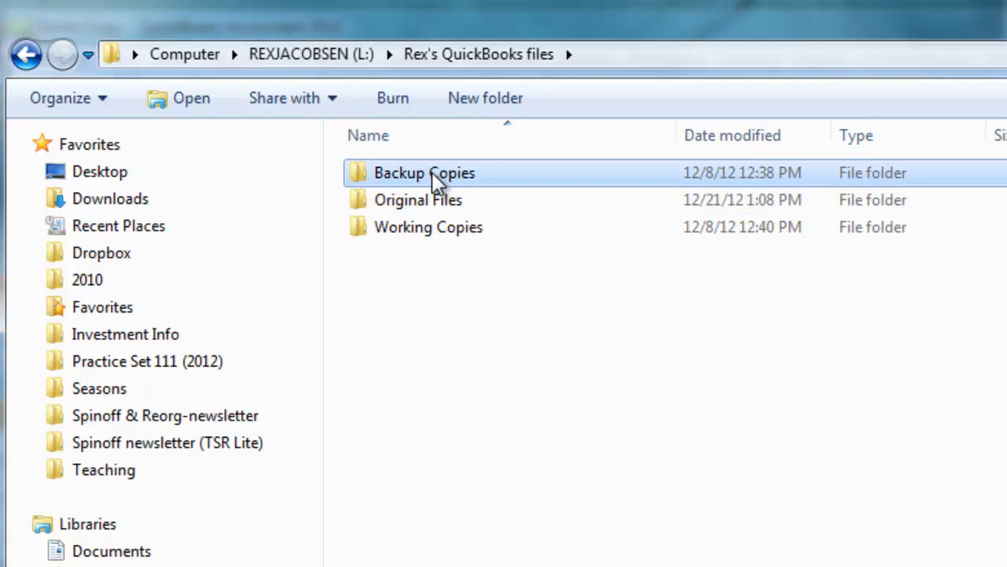
Open the Backup Copies folder to view its two .QBB backup files.
{"action": "double_click", "coordinate": [432, 172]}
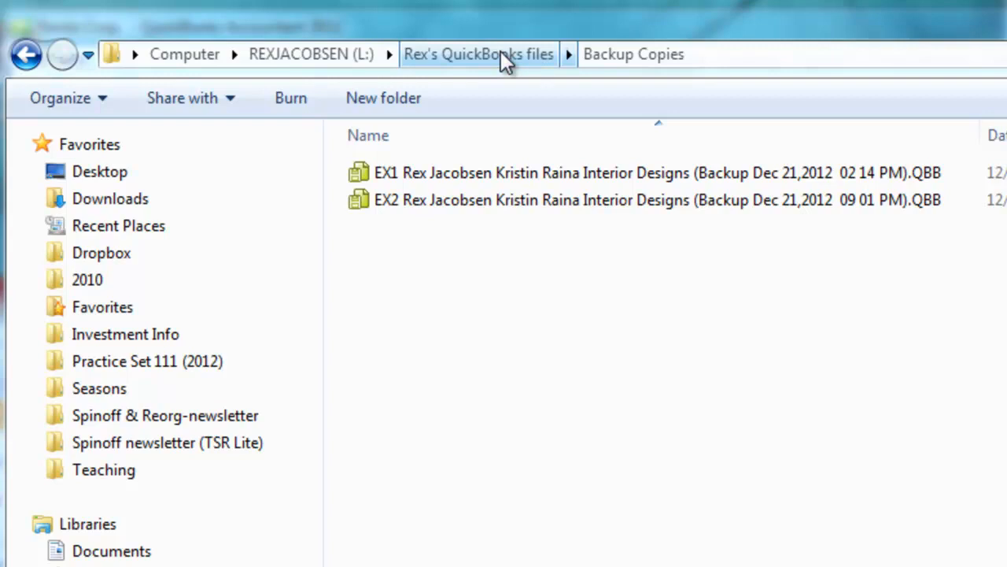
Go back up to the QuickBooks files folder via the address breadcrumb.
{"action": "left_click", "coordinate": [520, 52]}
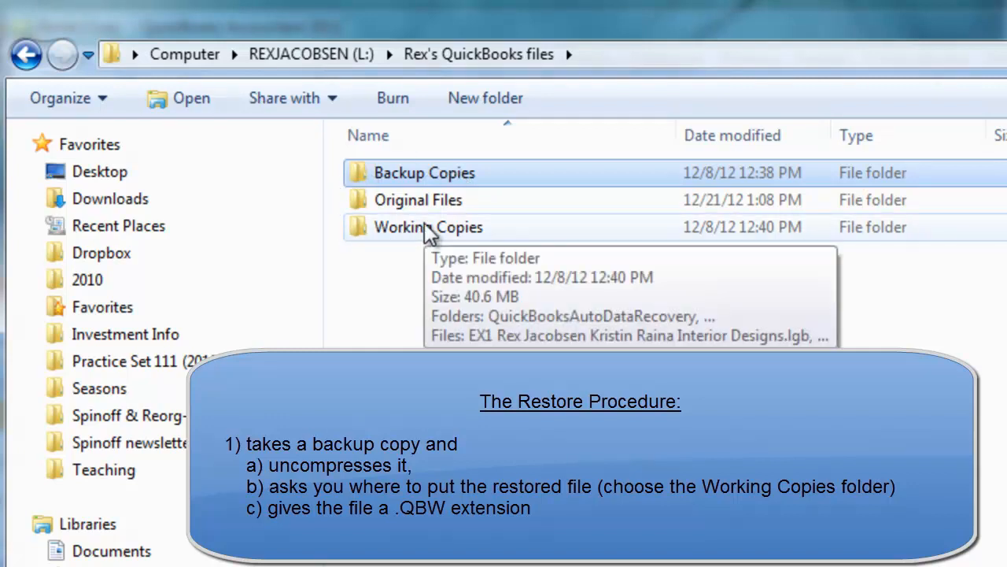
{"action": "double_click", "coordinate": [429, 233]}
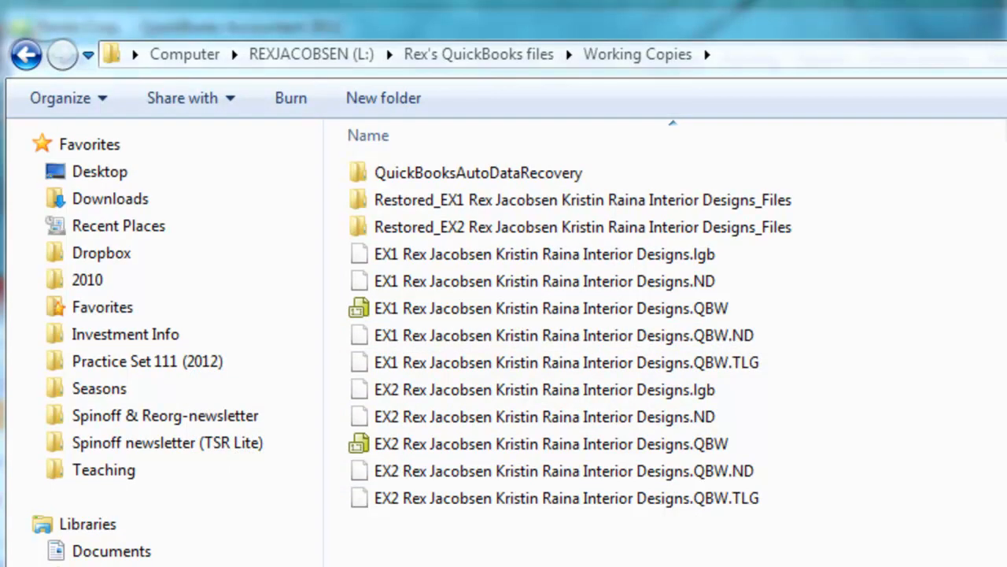
{"action": "left_click", "coordinate": [535, 55]}
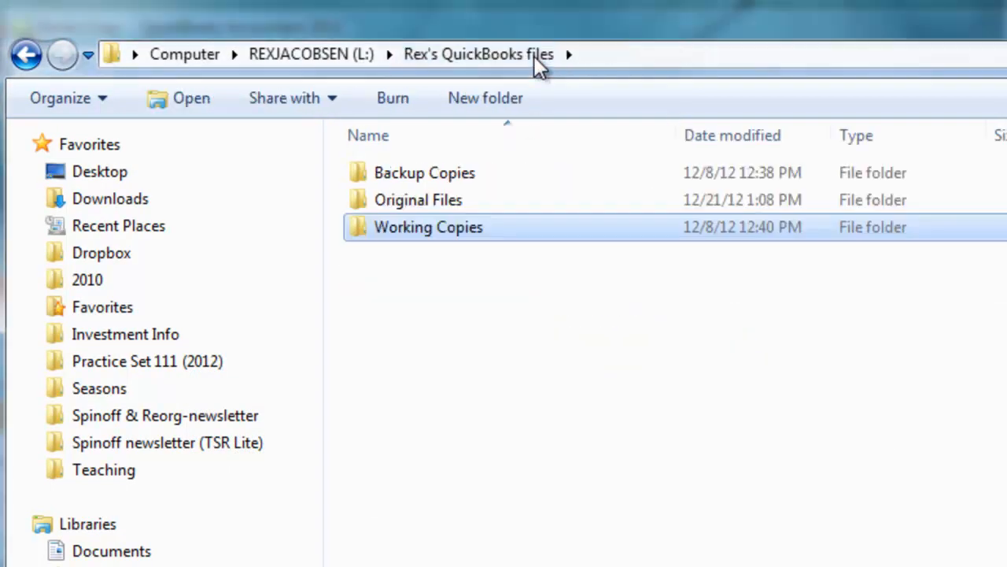